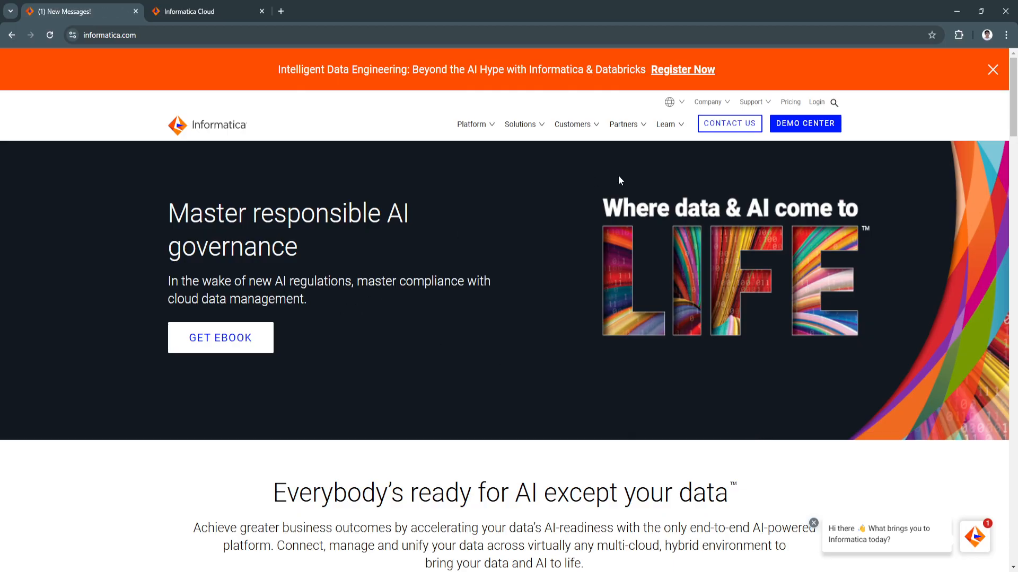
# Switch to the Informatica Cloud trial setup and continue with Salesforce as the system of interest
pyautogui.scroll(-2, 484, 434)
pyautogui.scroll(1, 420, 413)
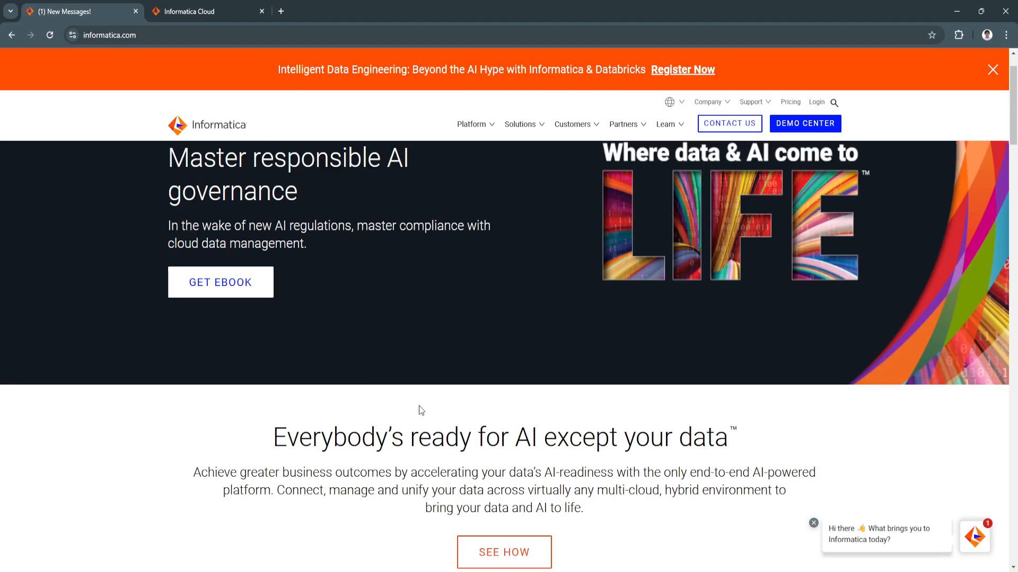
pyautogui.scroll(1, 419, 406)
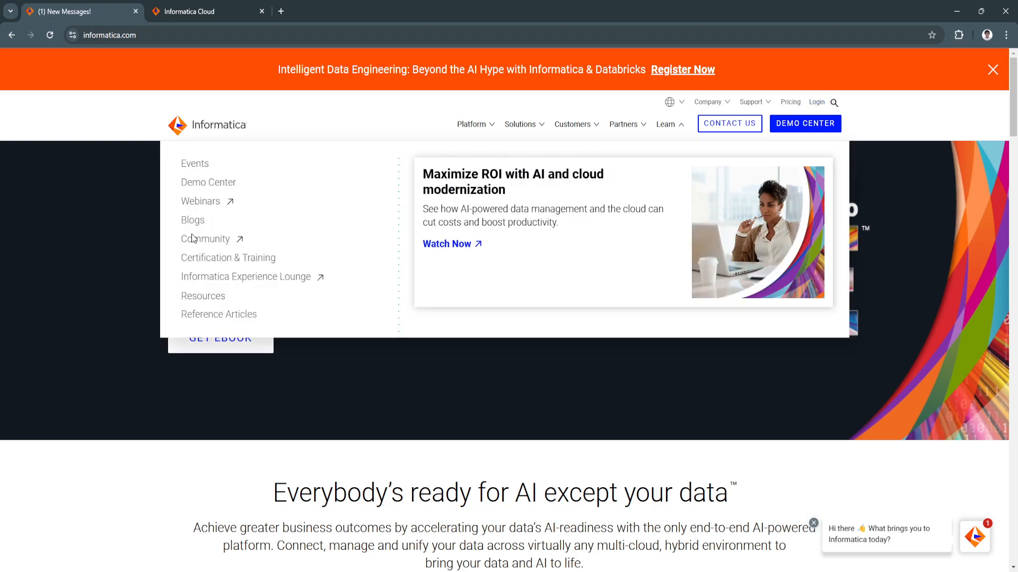
pyautogui.click(182, 12)
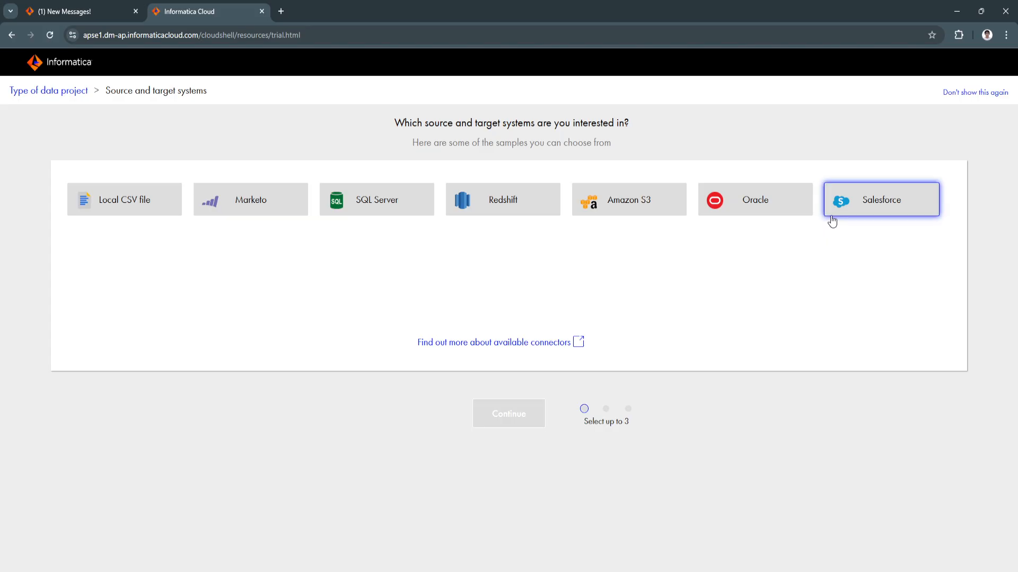
pyautogui.click(889, 211)
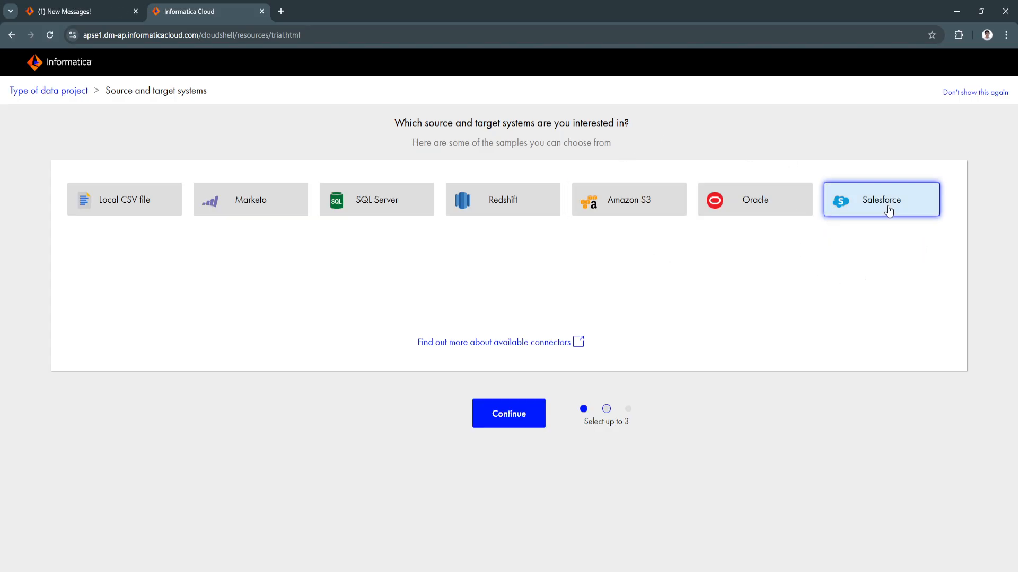
pyautogui.click(517, 412)
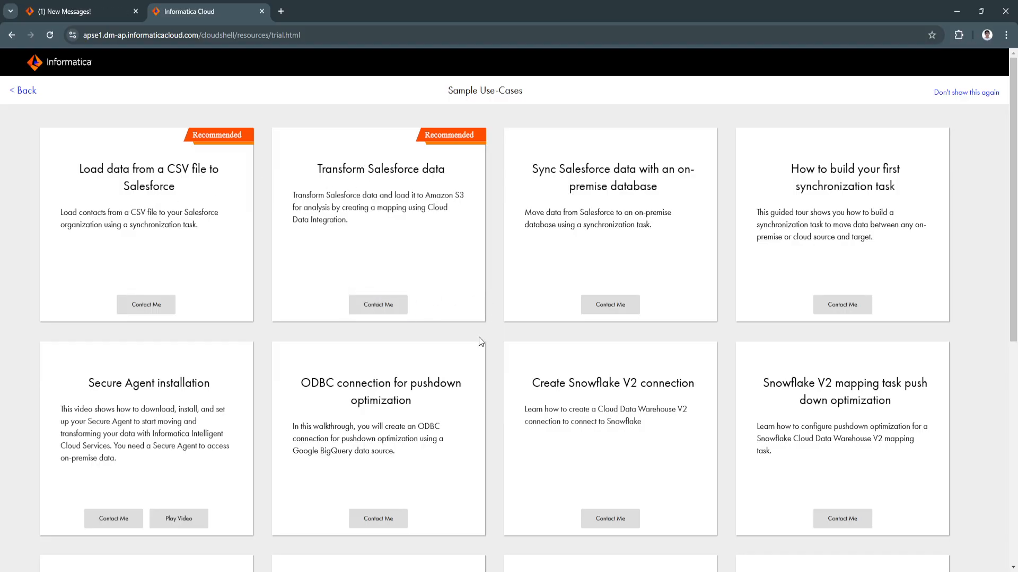
# Look through the sample use cases and dismiss the trial setup page so it is not shown again
pyautogui.scroll(-5, 462, 368)
pyautogui.scroll(5, 463, 368)
pyautogui.click(948, 96)
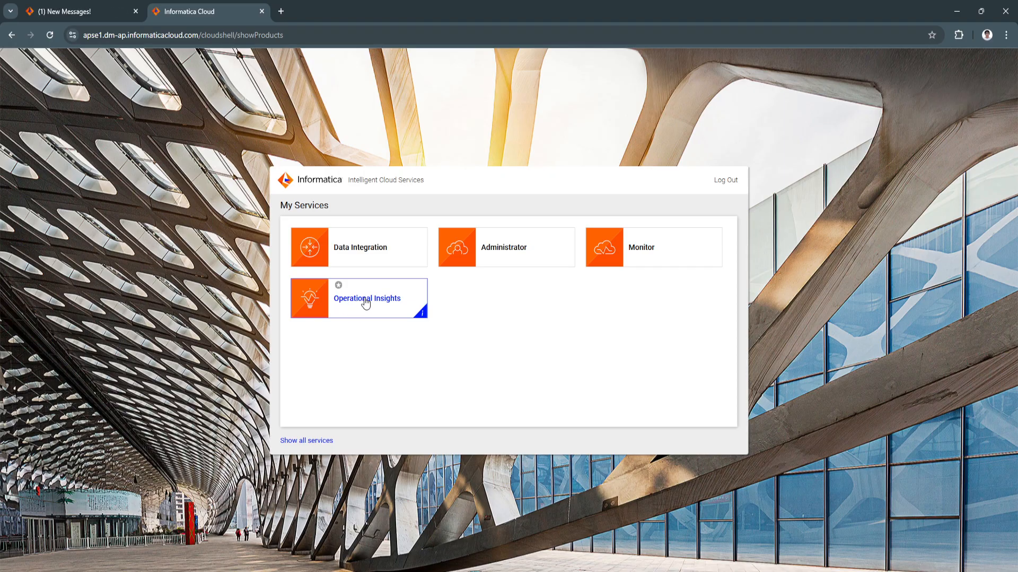
# Show all available cloud services, look through the catalogue, and open the Data Integration service
pyautogui.click(310, 441)
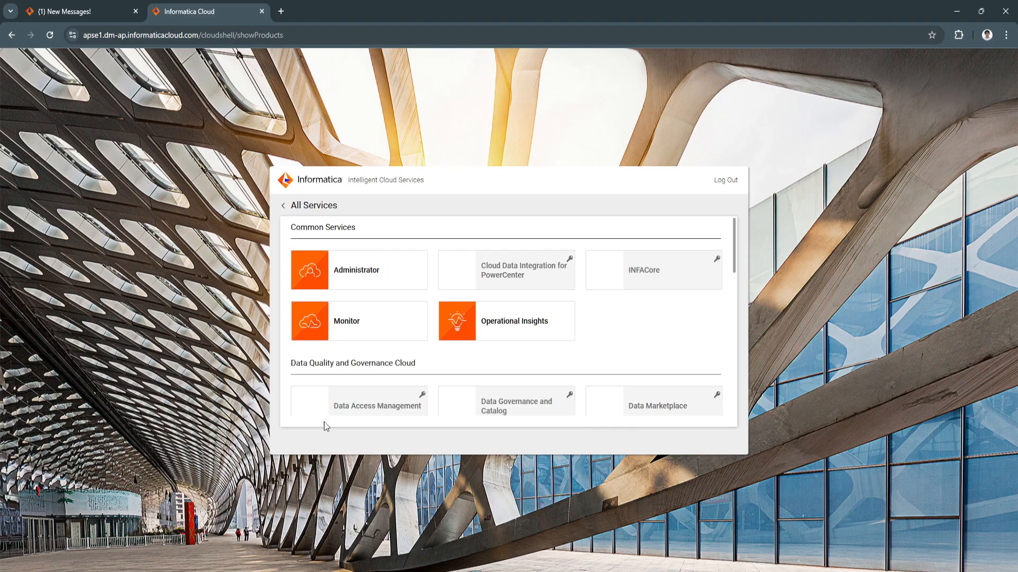
pyautogui.scroll(-3, 465, 356)
pyautogui.scroll(-4, 467, 355)
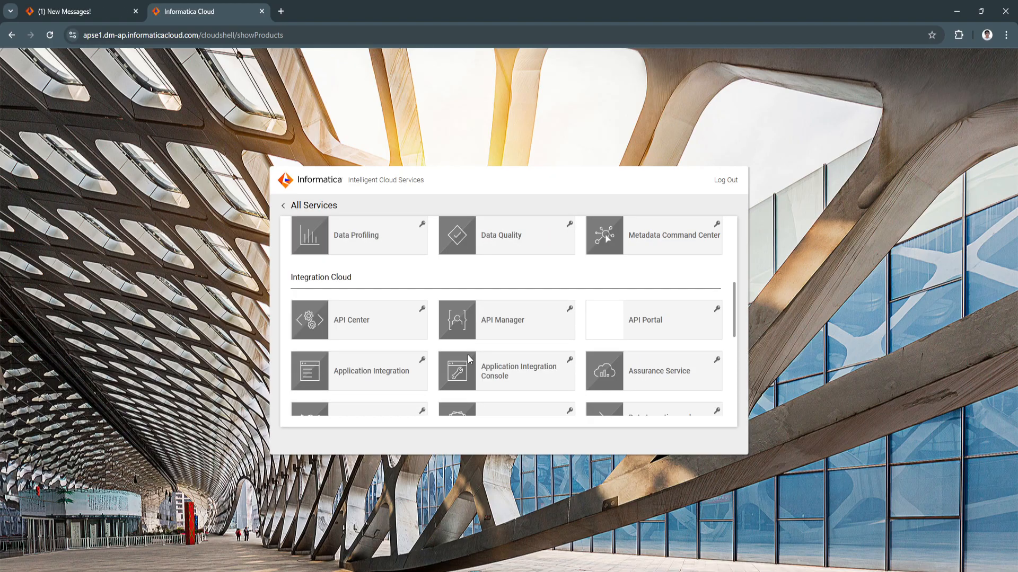
pyautogui.scroll(-2, 467, 354)
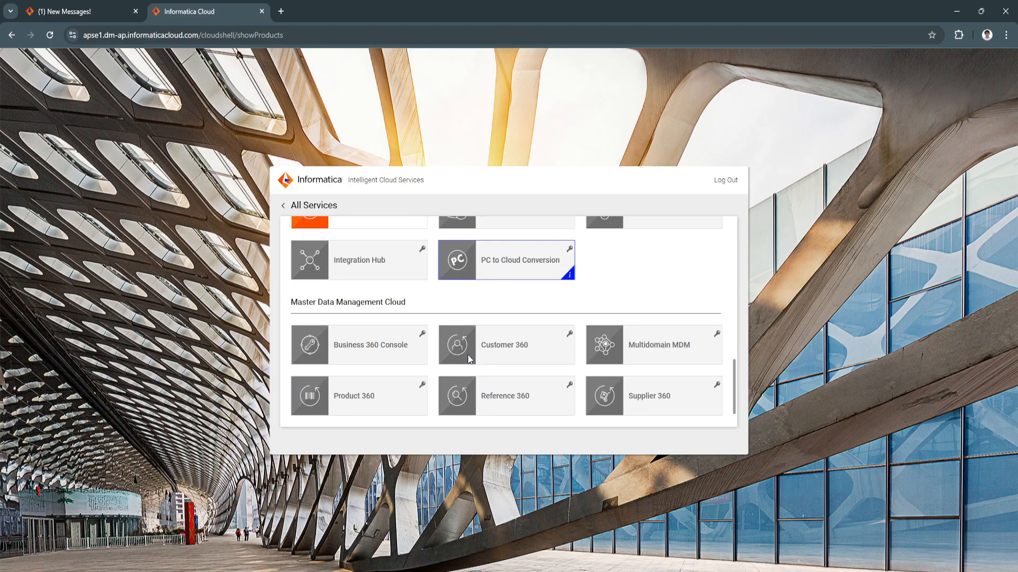
pyautogui.scroll(9, 437, 365)
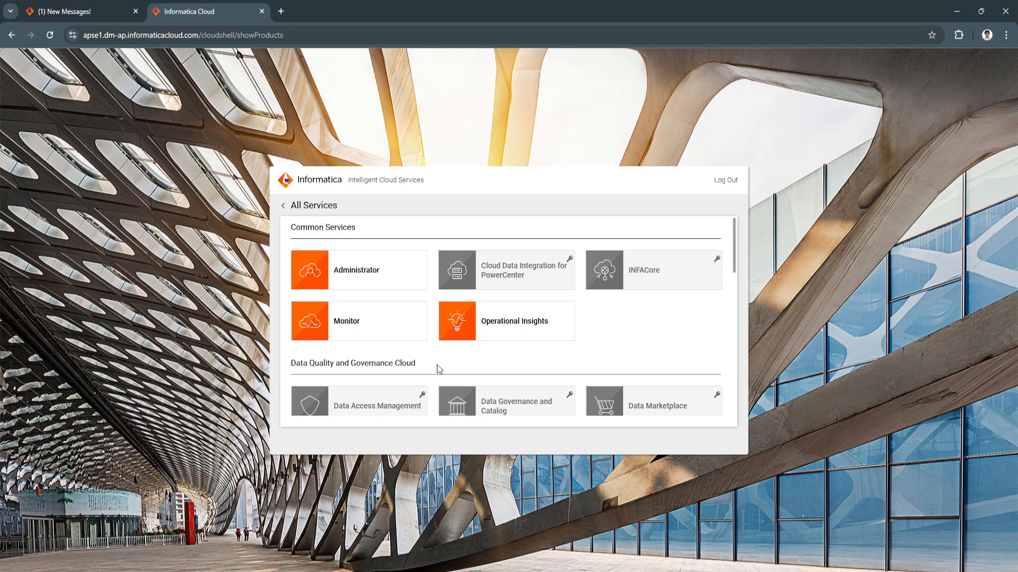
pyautogui.scroll(-6, 436, 365)
pyautogui.scroll(-1, 436, 365)
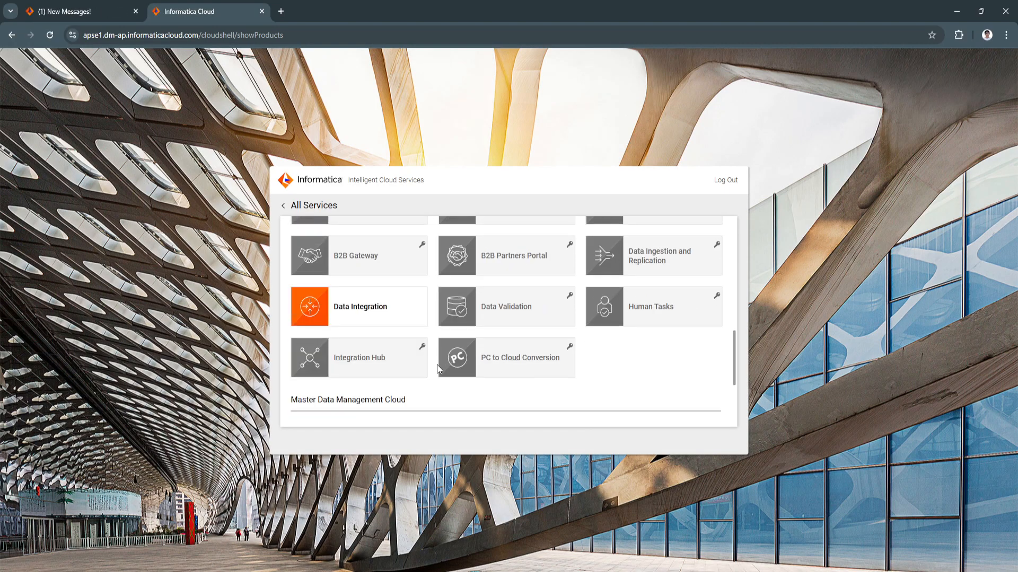
pyautogui.click(384, 313)
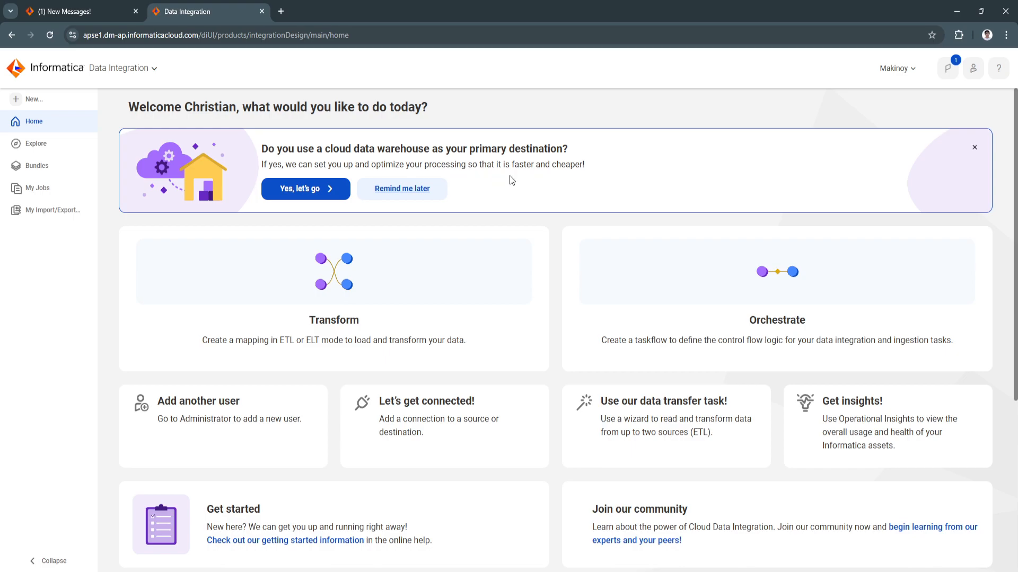
# Dismiss the cloud data warehouse banner and look over the Data Integration home page
pyautogui.click(972, 150)
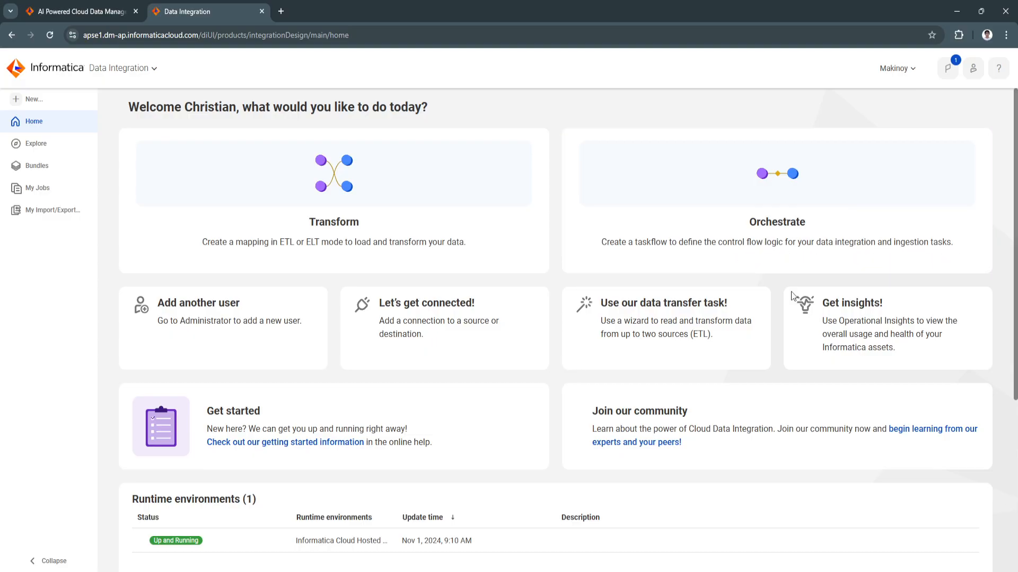
pyautogui.scroll(-2, 193, 377)
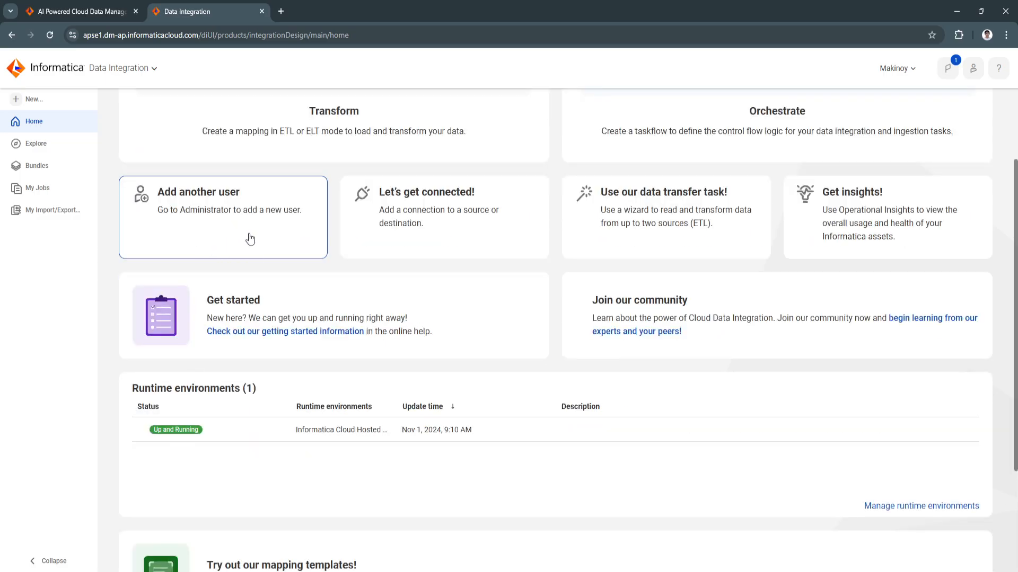
pyautogui.scroll(1, 242, 256)
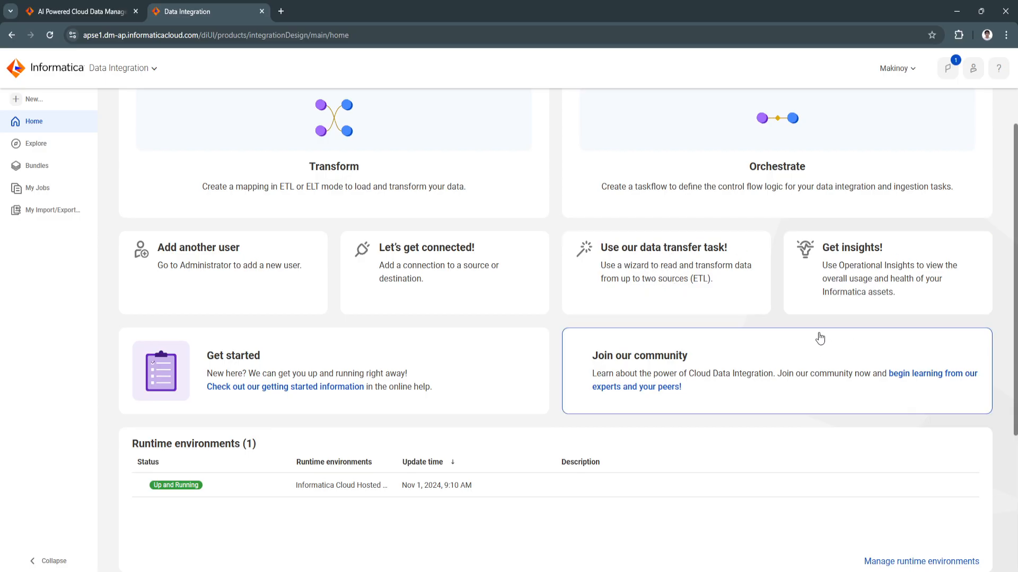
# View the Explore, Bundles, My Jobs and My Import/Export Logs pages, and return to the home page
pyautogui.click(69, 151)
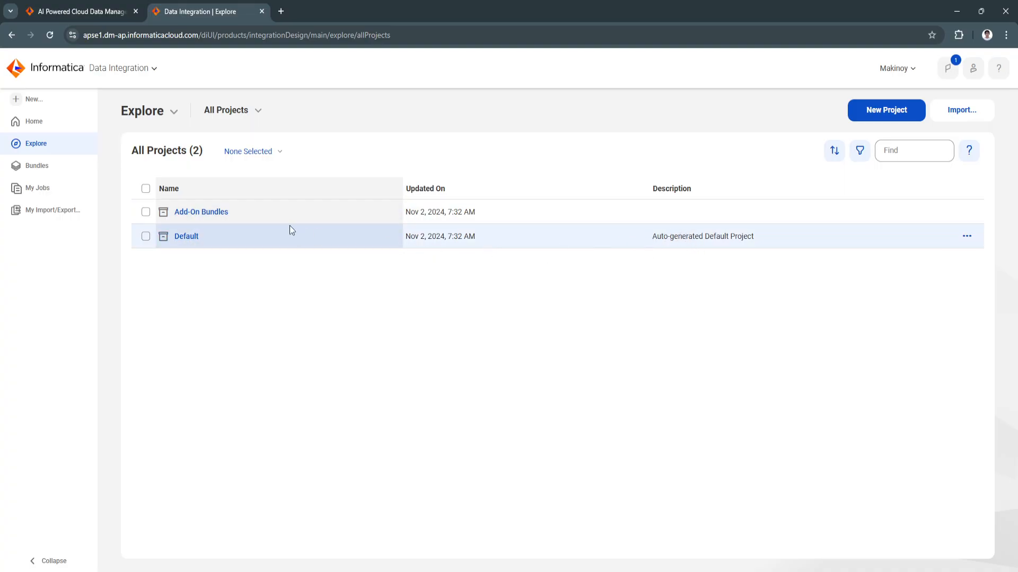
pyautogui.click(56, 172)
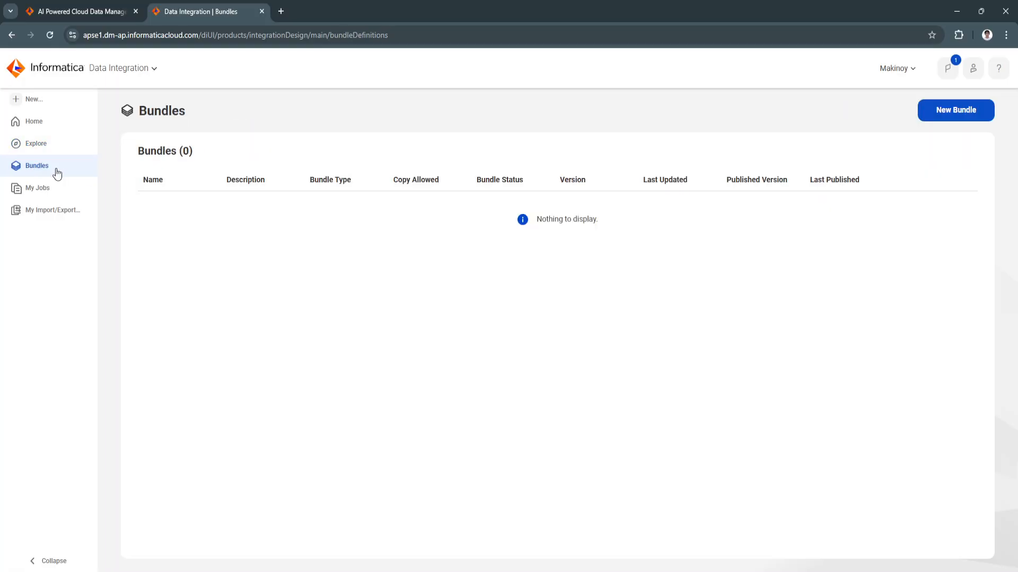
pyautogui.click(38, 186)
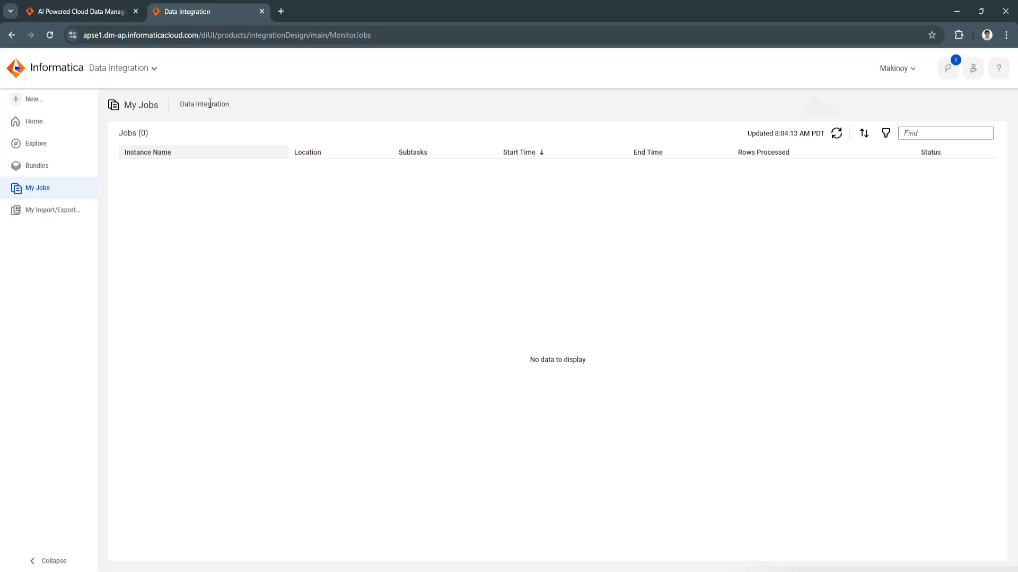
pyautogui.click(43, 212)
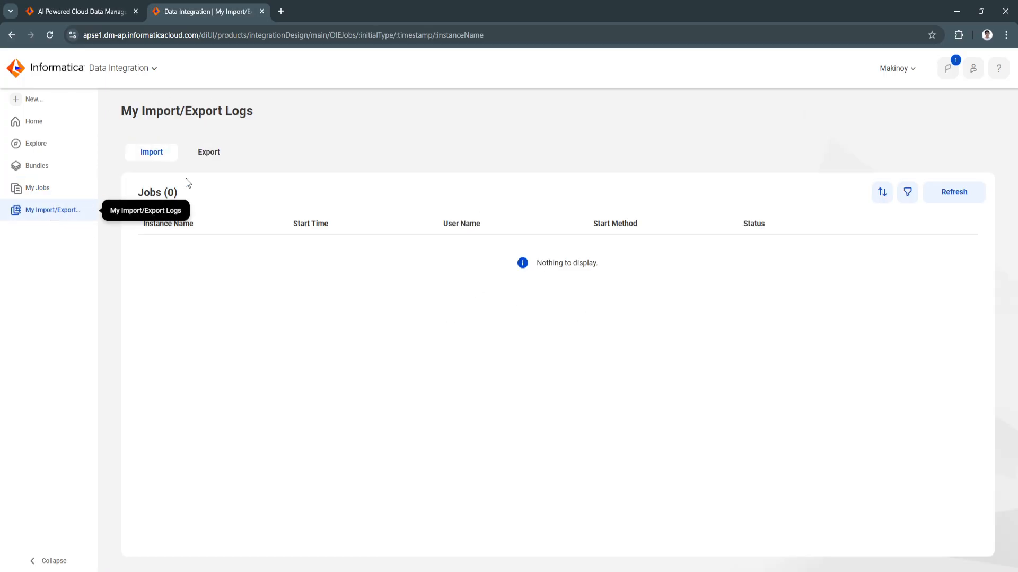
pyautogui.click(33, 126)
pyautogui.scroll(1, 144, 316)
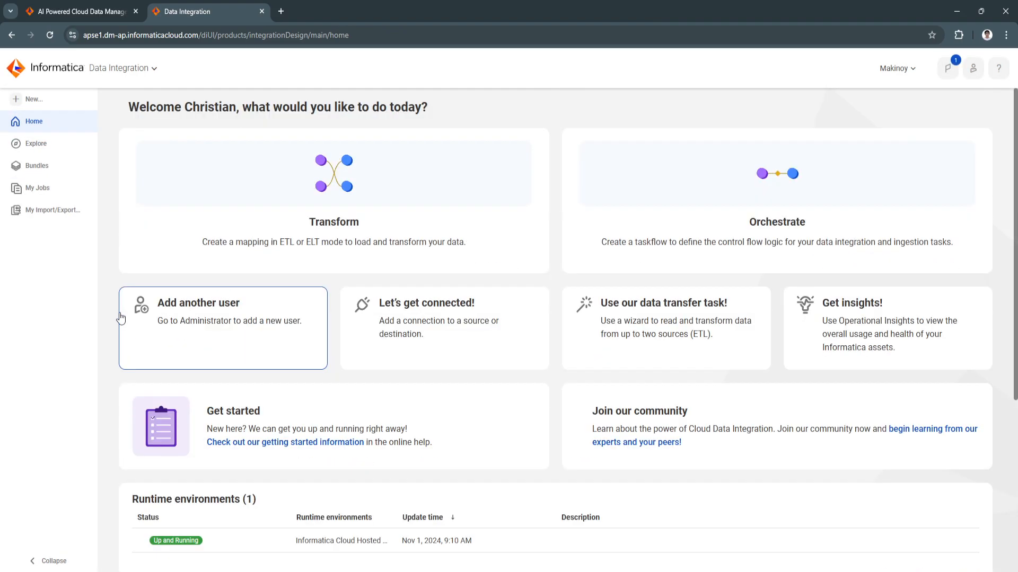
# Start a Transform task using the wizard, postponing the notice about the new task configuration wizard
pyautogui.click(347, 222)
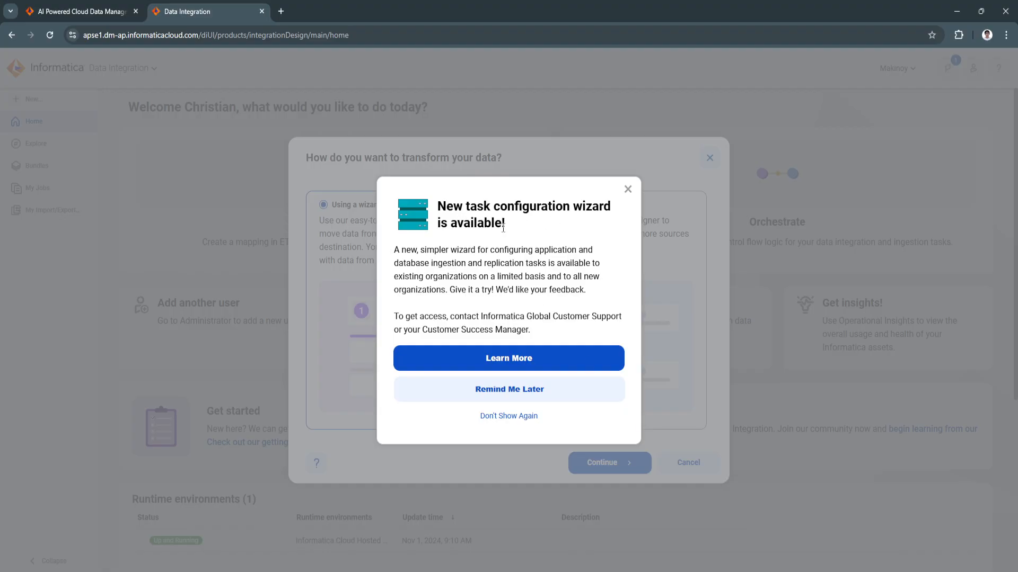
pyautogui.click(501, 392)
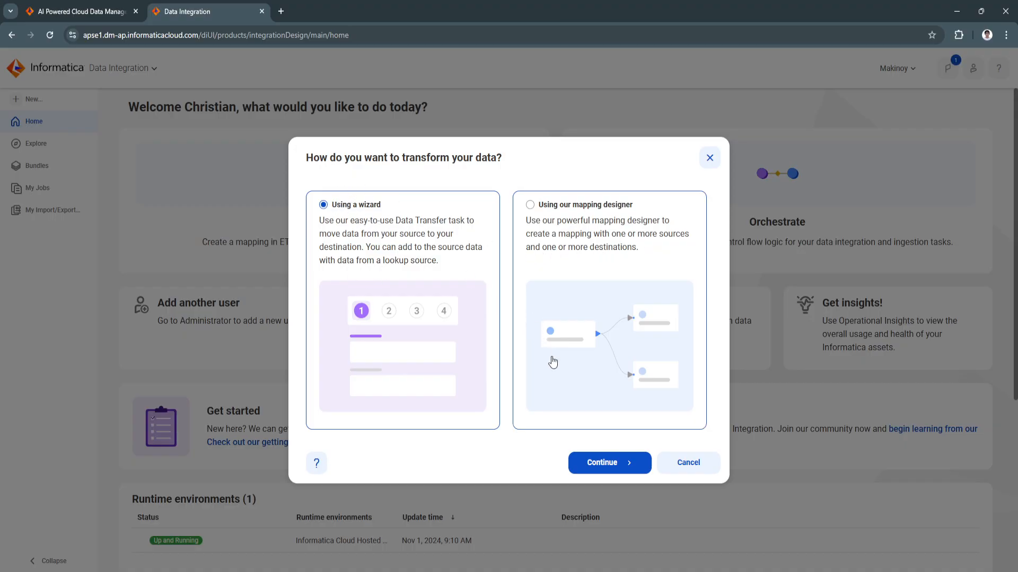
pyautogui.click(602, 463)
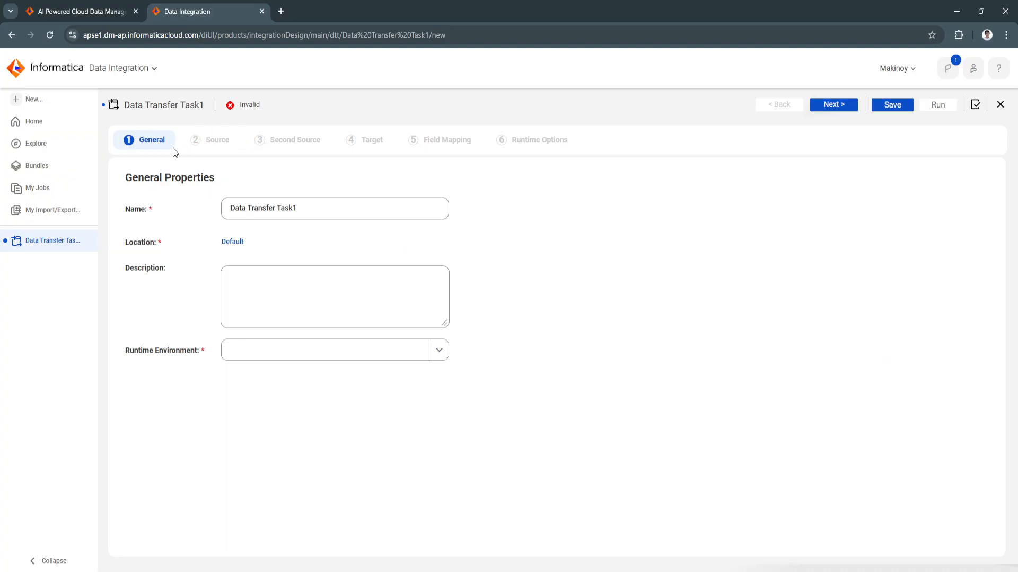
# Set the data transfer task's runtime environment to Informatica Cloud Hosted Agent and continue to the source details
pyautogui.moveTo(127, 180); pyautogui.dragTo(278, 177)
pyautogui.click(280, 178)
pyautogui.click(234, 241)
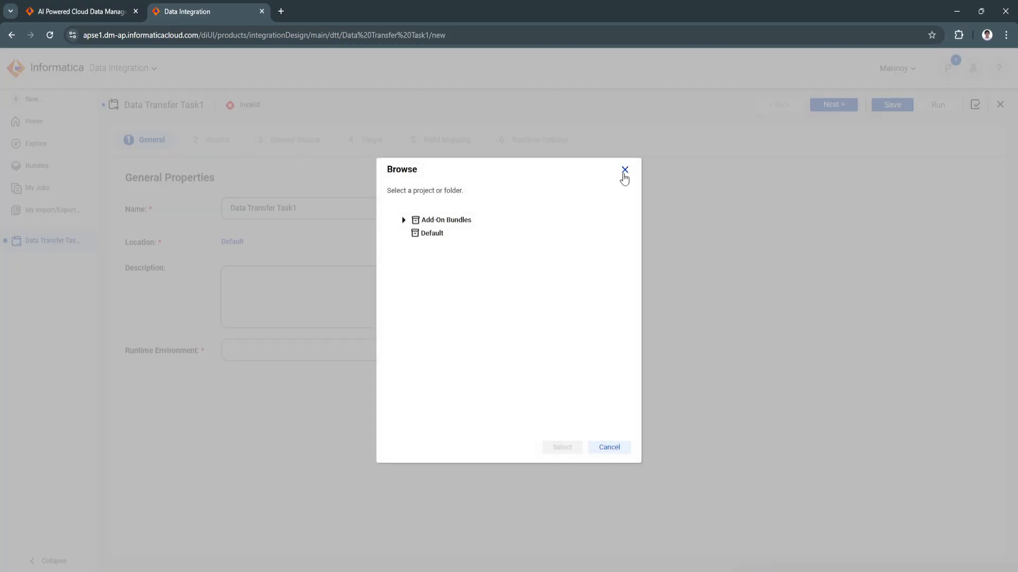
pyautogui.click(626, 171)
pyautogui.click(300, 349)
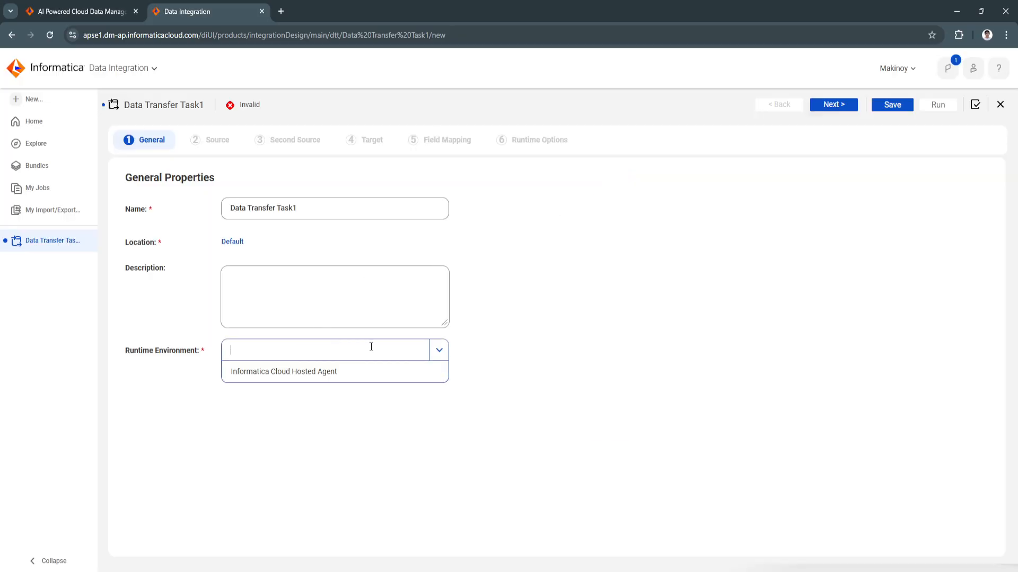
pyautogui.click(258, 377)
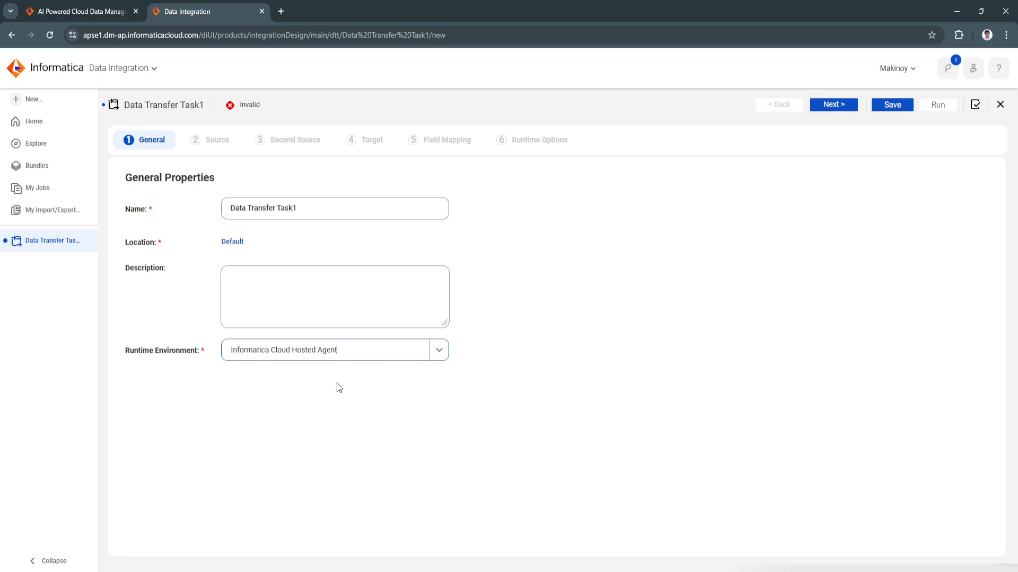
pyautogui.click(833, 108)
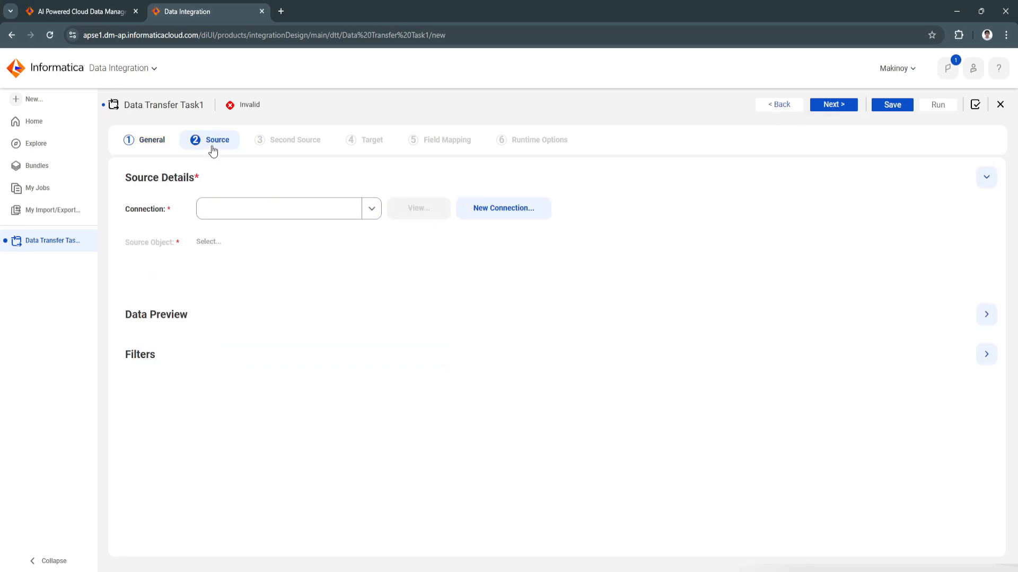
# Start a new source connection named Test with SQL Server as its type
pyautogui.click(363, 217)
pyautogui.click(489, 209)
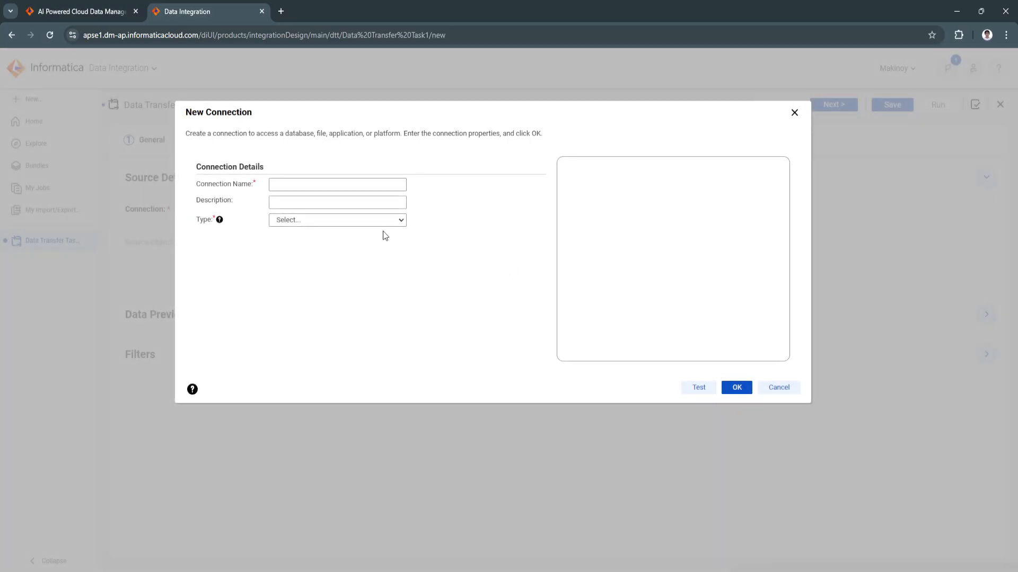
pyautogui.click(315, 183)
pyautogui.write('Test')
pyautogui.click(307, 220)
pyautogui.click(296, 349)
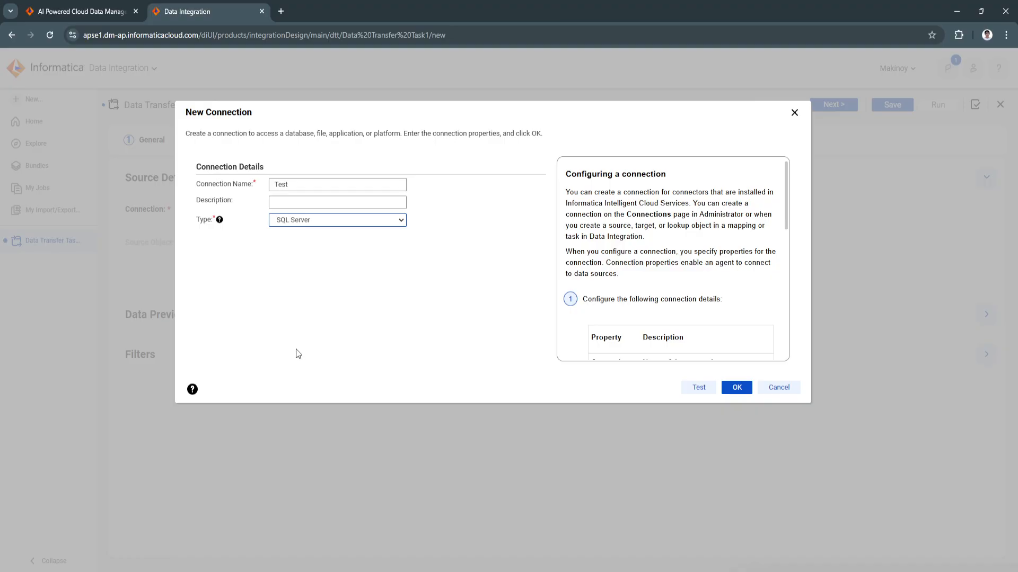
# Review the SQL Server connection properties and try to save the connection with the required fields left empty
pyautogui.scroll(-2, 327, 243)
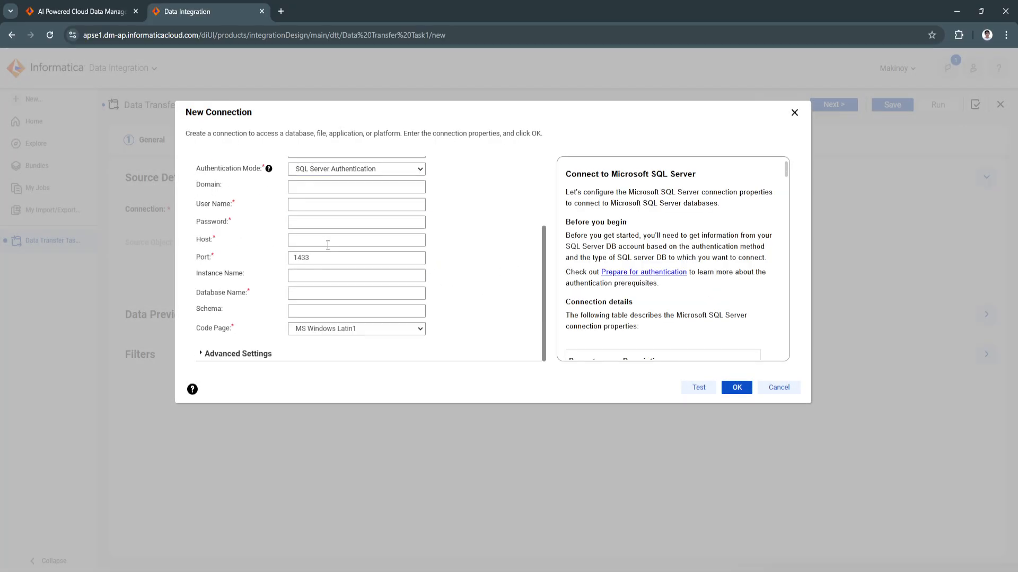
pyautogui.scroll(1, 298, 286)
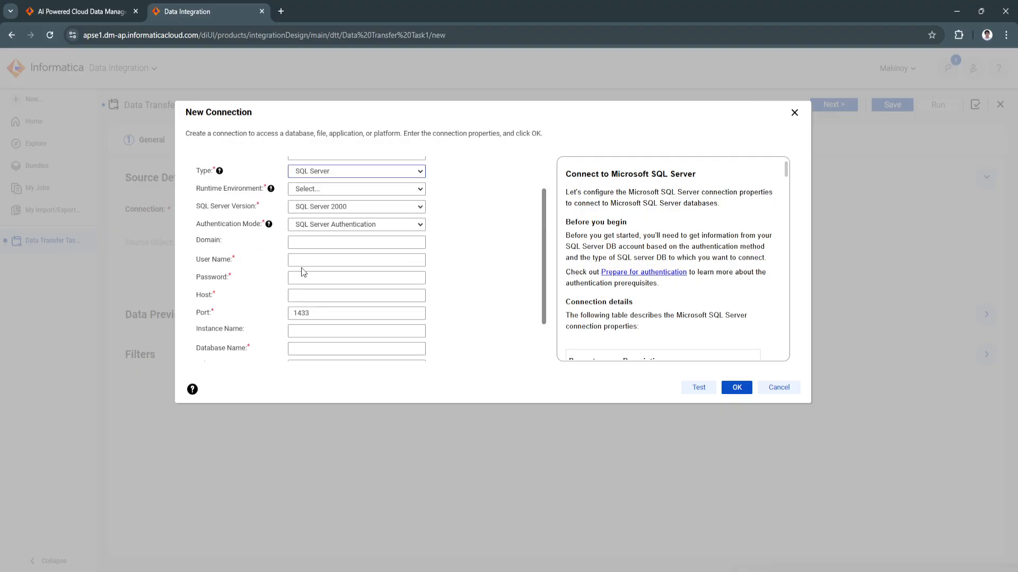
pyautogui.scroll(-1, 317, 292)
pyautogui.scroll(2, 312, 312)
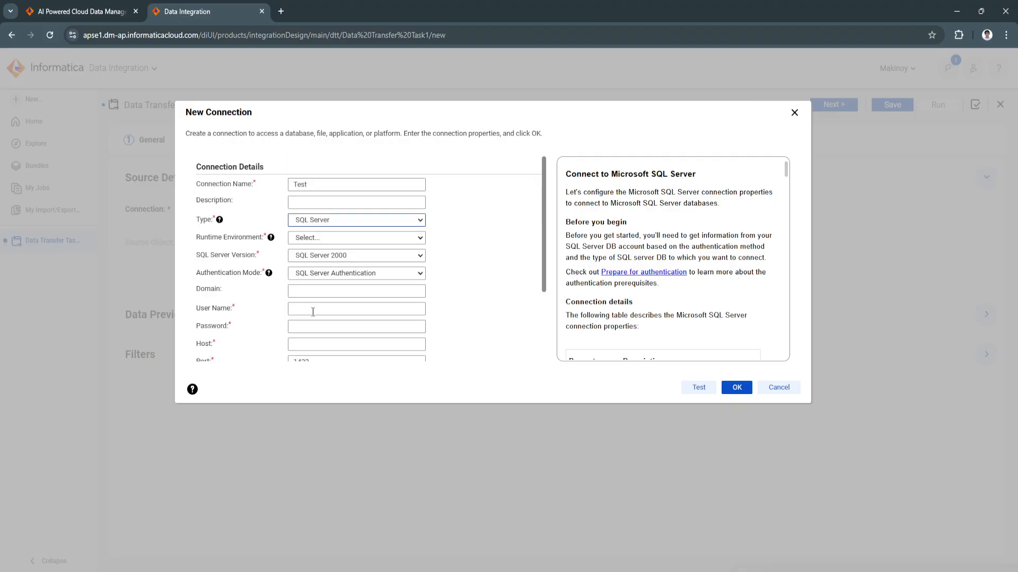
pyautogui.click(737, 388)
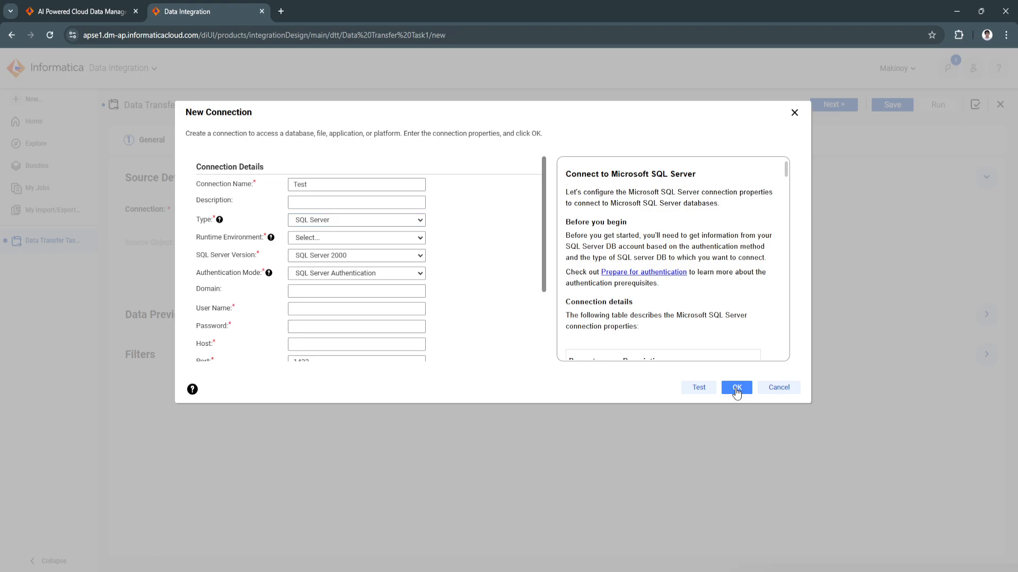
# Change the Test connection's type to Cloud Integration Hub
pyautogui.scroll(-2, 317, 297)
pyautogui.scroll(2, 307, 300)
pyautogui.click(320, 274)
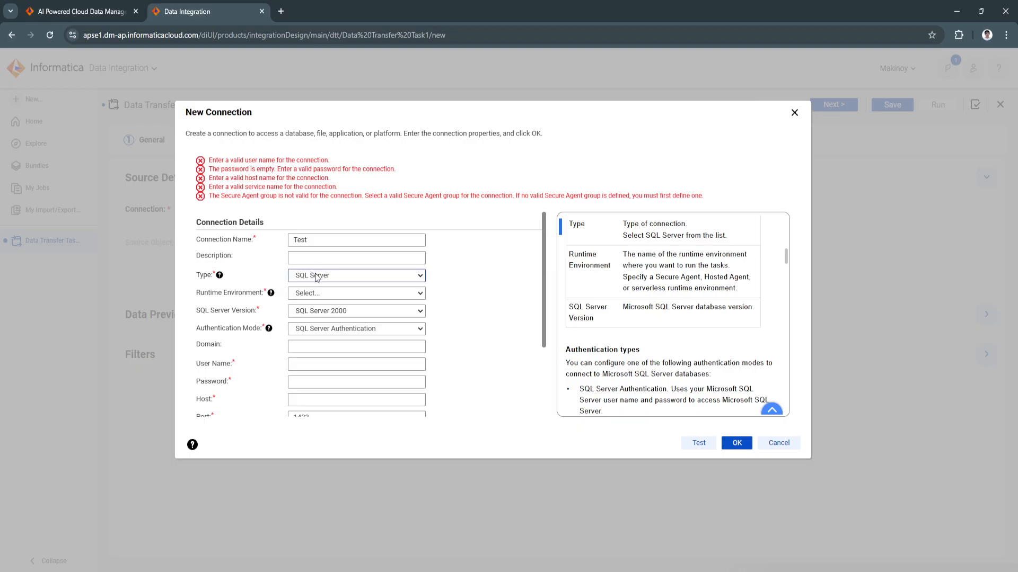
pyautogui.click(322, 424)
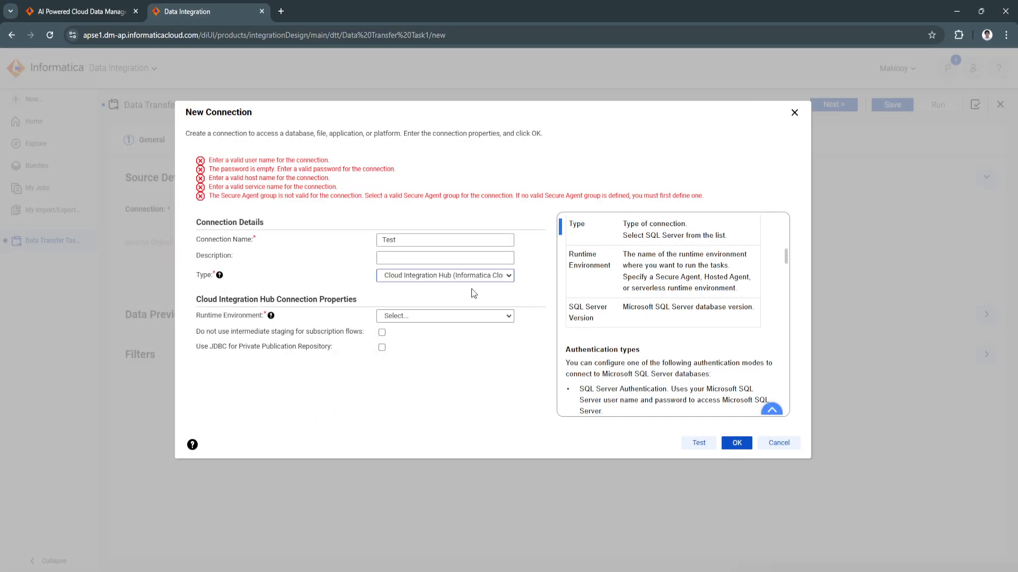
# Set the Test connection's runtime environment to Informatica Cloud Hosted Agent, try to save it, and review the Cloud Integration Hub property help
pyautogui.click(408, 317)
pyautogui.click(418, 353)
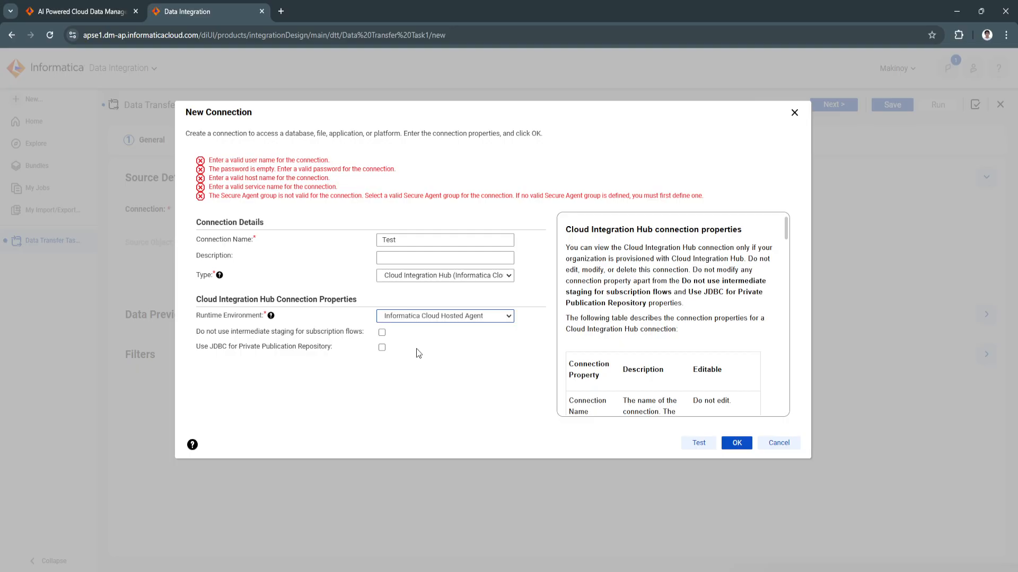
pyautogui.click(737, 443)
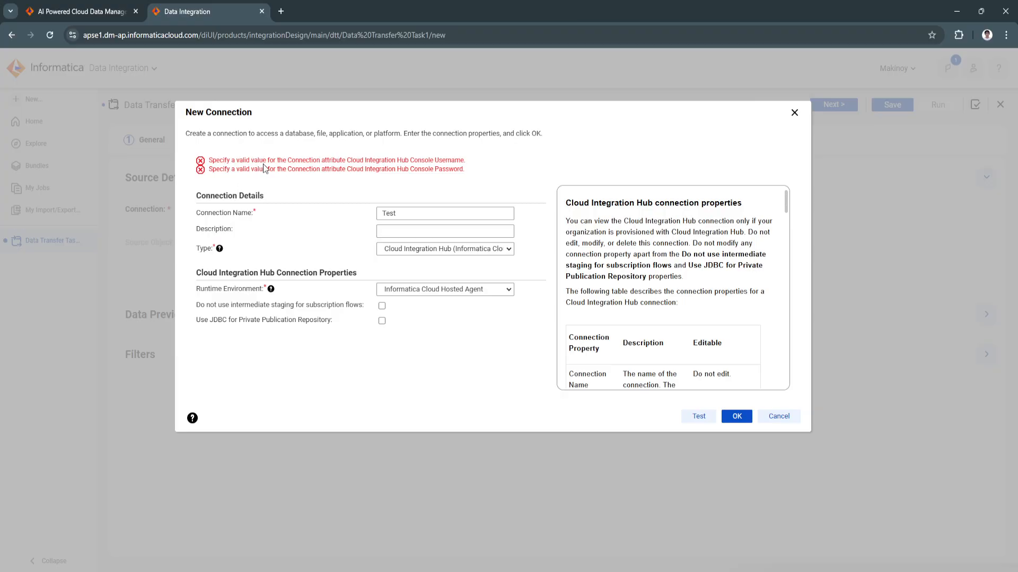
pyautogui.scroll(-15, 672, 302)
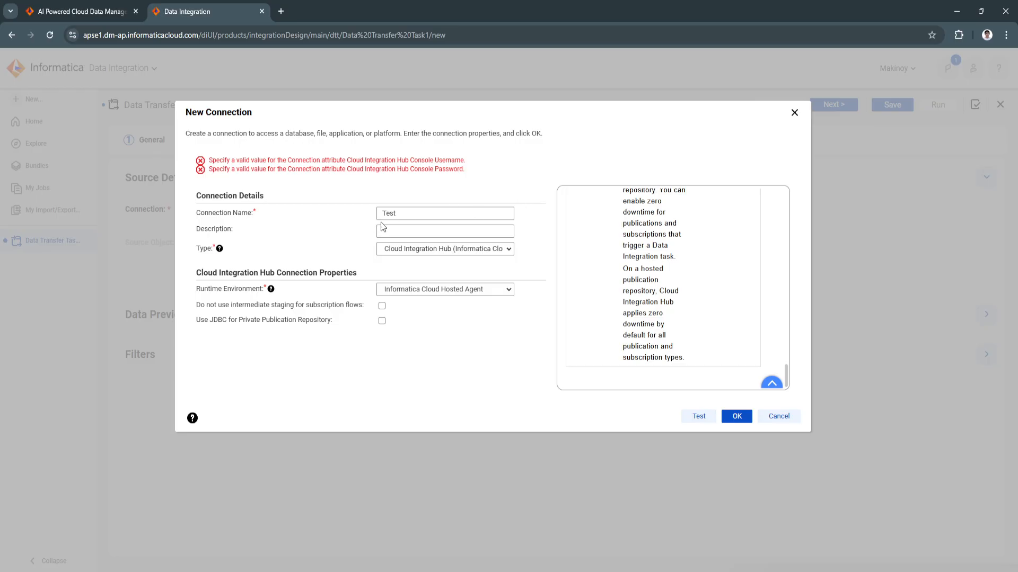
# Change the Test connection's type to MySQL, and discard the new connection without saving
pyautogui.click(385, 251)
pyautogui.click(395, 338)
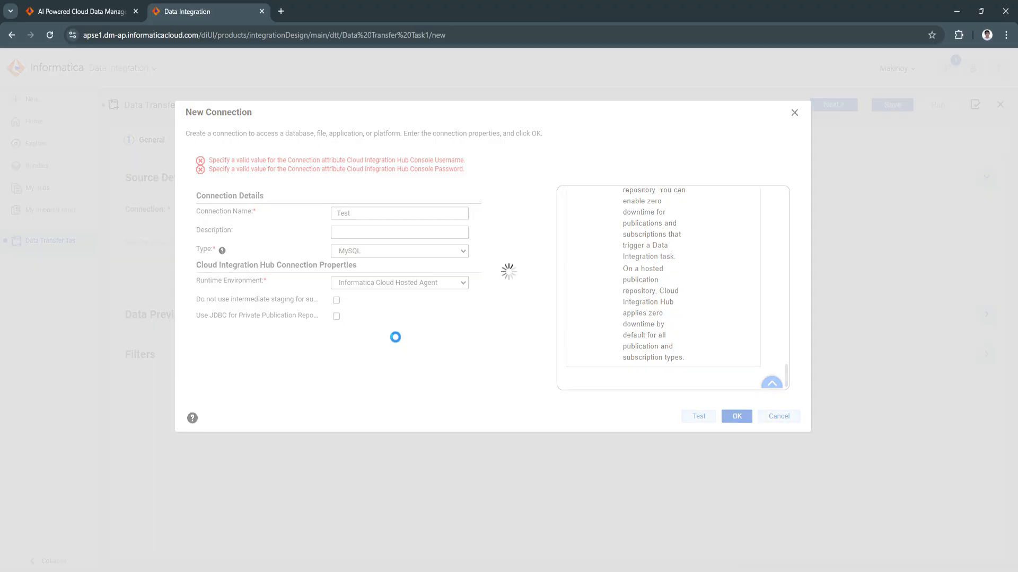
pyautogui.click(794, 112)
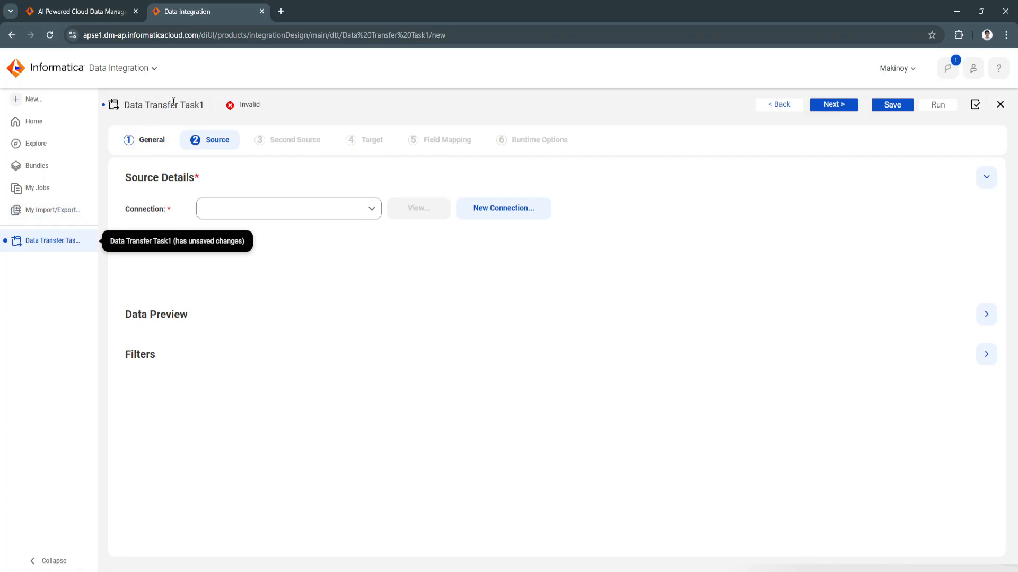
# Create a new orchestration taskflow from the home page and select its End node
pyautogui.click(44, 130)
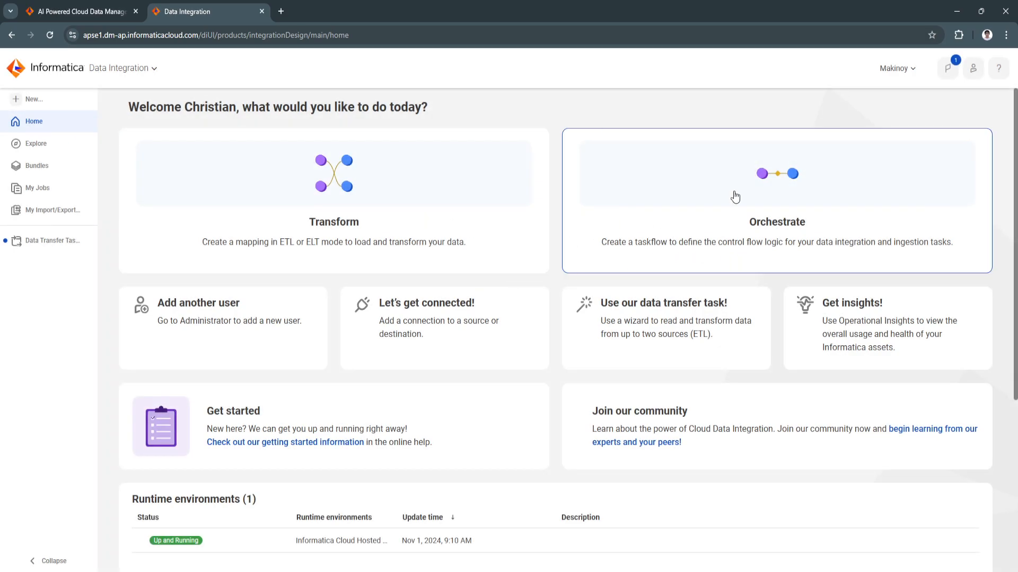
pyautogui.click(728, 233)
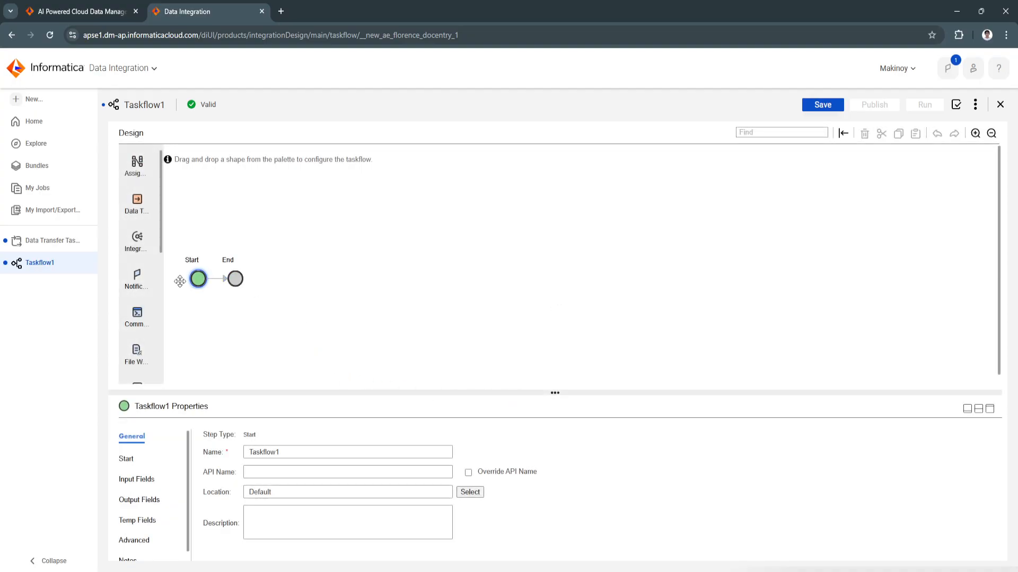
pyautogui.click(234, 277)
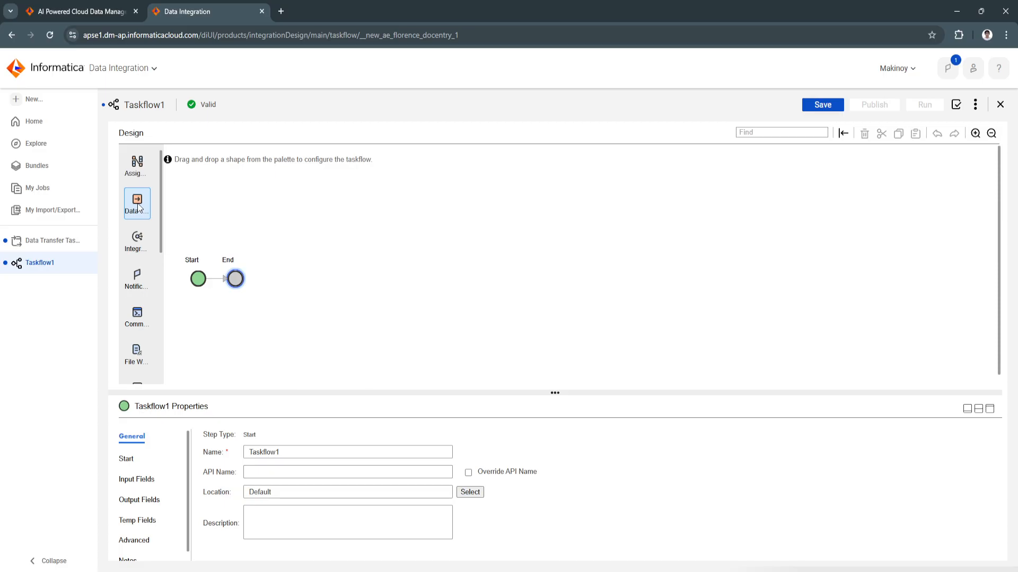
# Add an Assignment step to the taskflow between the Start and End nodes
pyautogui.moveTo(148, 201)
pyautogui.mouseDown()
pyautogui.moveTo(287, 206)
pyautogui.moveTo(149, 207)
pyautogui.mouseUp()
pyautogui.moveTo(143, 204); pyautogui.dragTo(265, 224)
pyautogui.moveTo(157, 177); pyautogui.dragTo(225, 278)
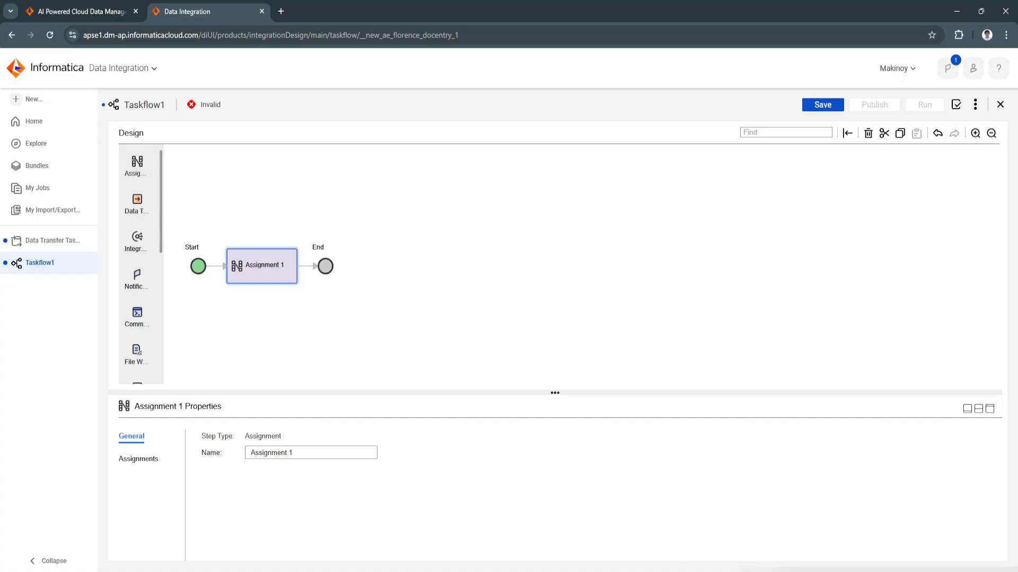
# Return to the home page and look over its options and runtime environments
pyautogui.click(60, 129)
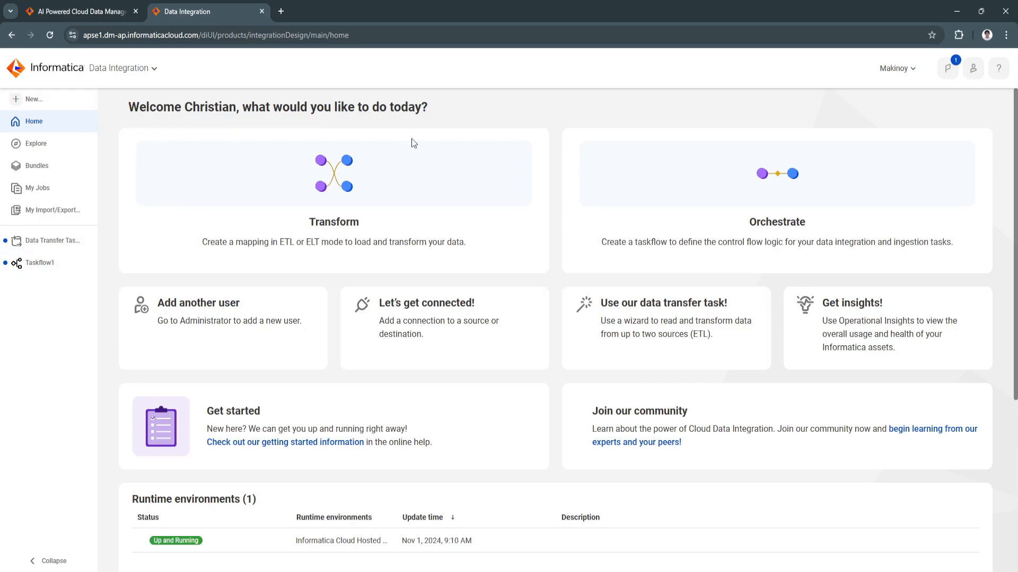
pyautogui.scroll(-4, 563, 481)
pyautogui.scroll(4, 541, 472)
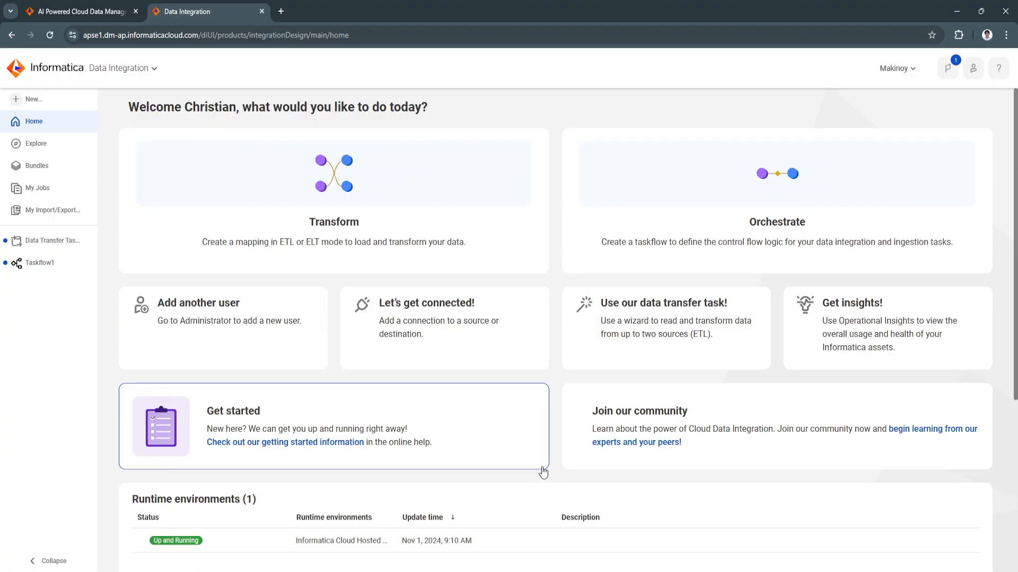